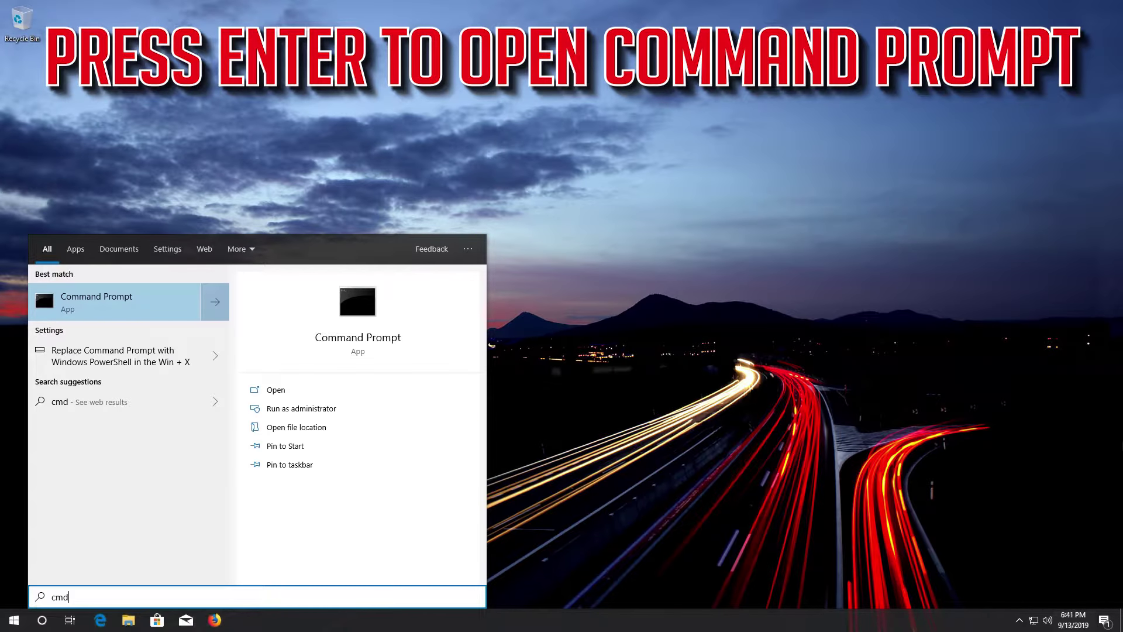
Launch Command Prompt, the best match for the 'cmd' Start search
{"action": "key", "text": "Return"}
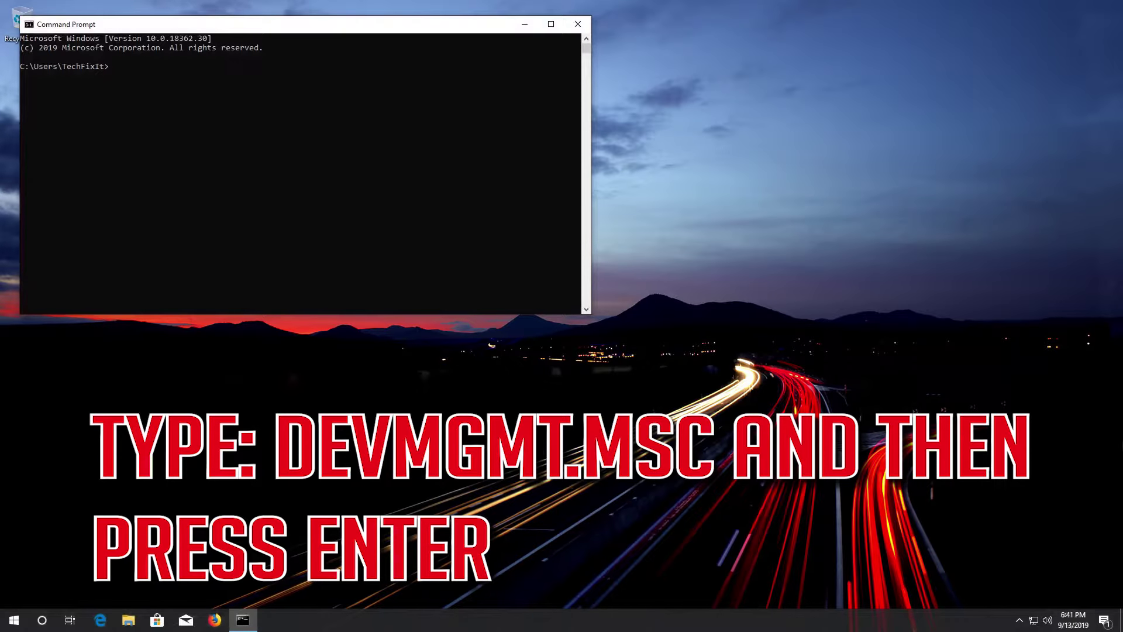
Run devmgmt.msc at the prompt to bring up Device Manager
{"action": "type", "text": "devmgmt.msc"}
{"action": "key", "text": "Return"}
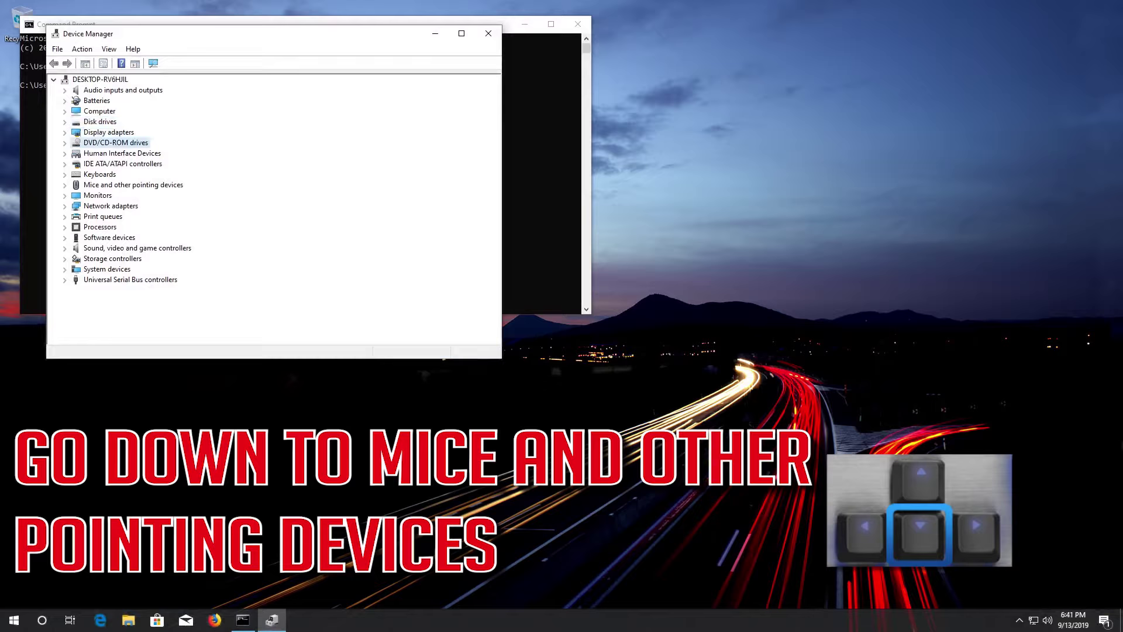
{"action": "key", "text": "Down"}
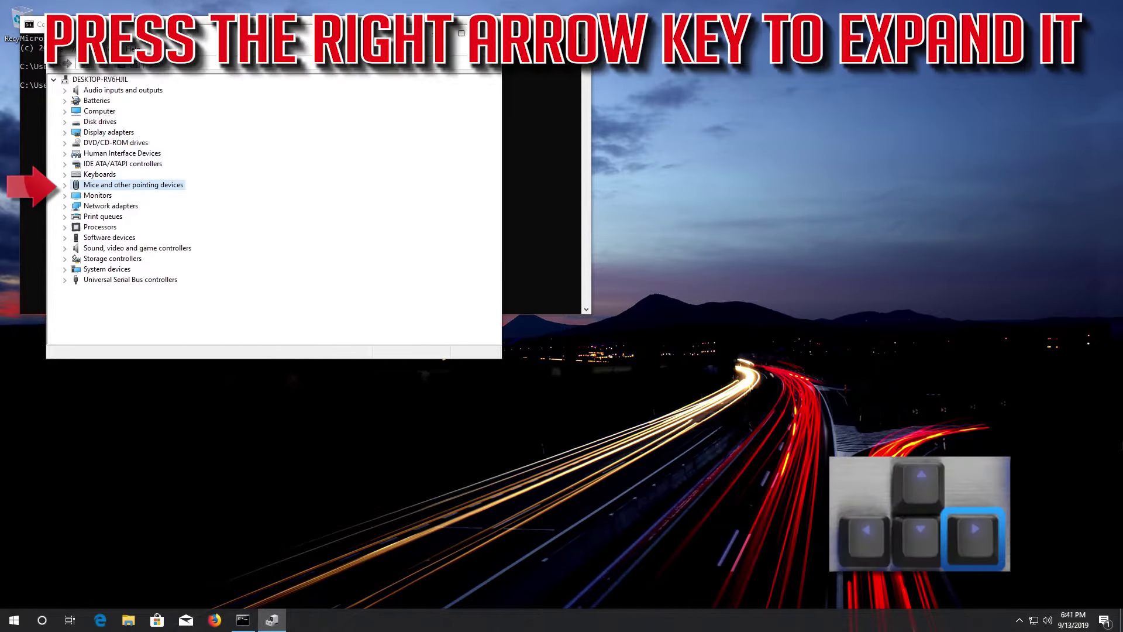
Expand Mice and other pointing devices and select the Microsoft PS/2 Mouse entry
{"action": "key", "text": "Right"}
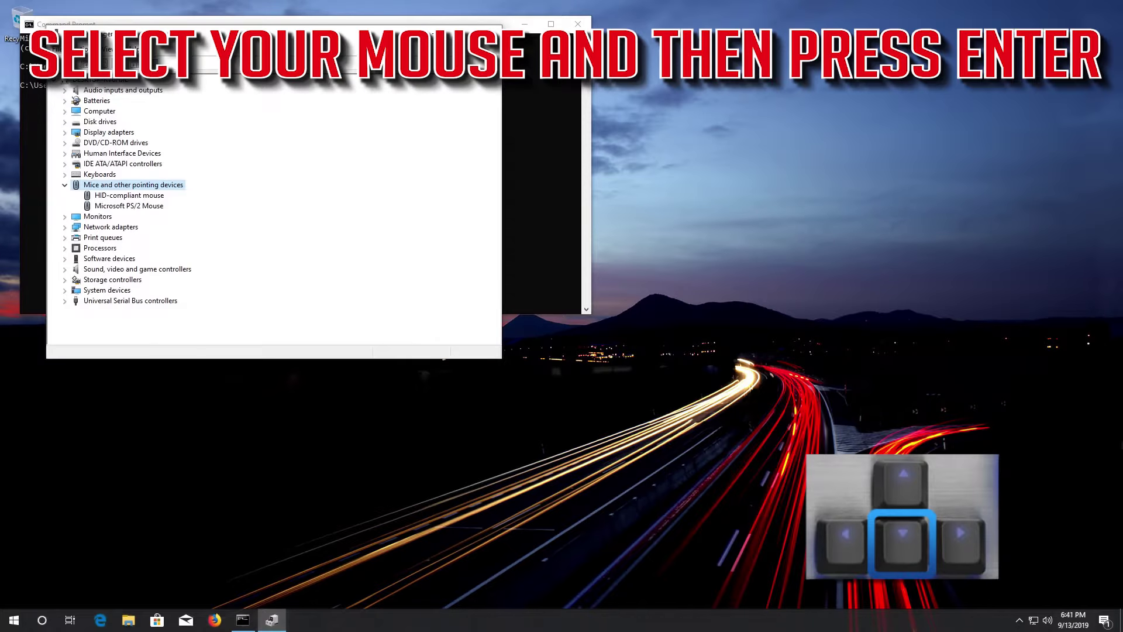
{"action": "key", "text": "Down"}
{"action": "key", "text": "Down"}
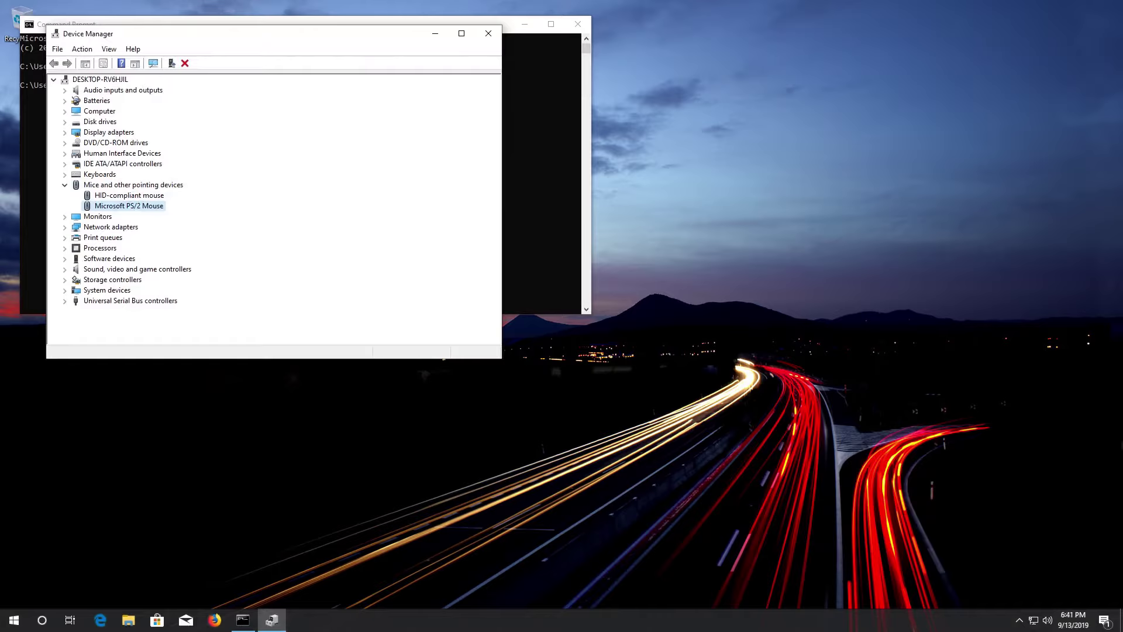
From the Microsoft PS/2 Mouse properties' Driver page, start Update Driver
{"action": "key", "text": "Return"}
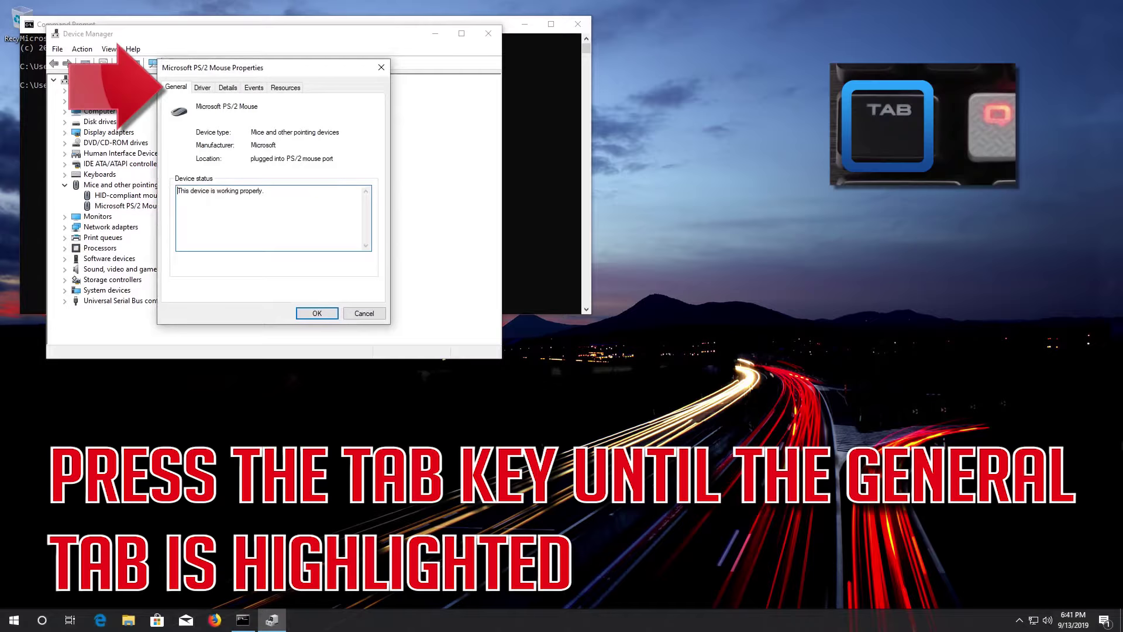
{"action": "key", "text": "Tab"}
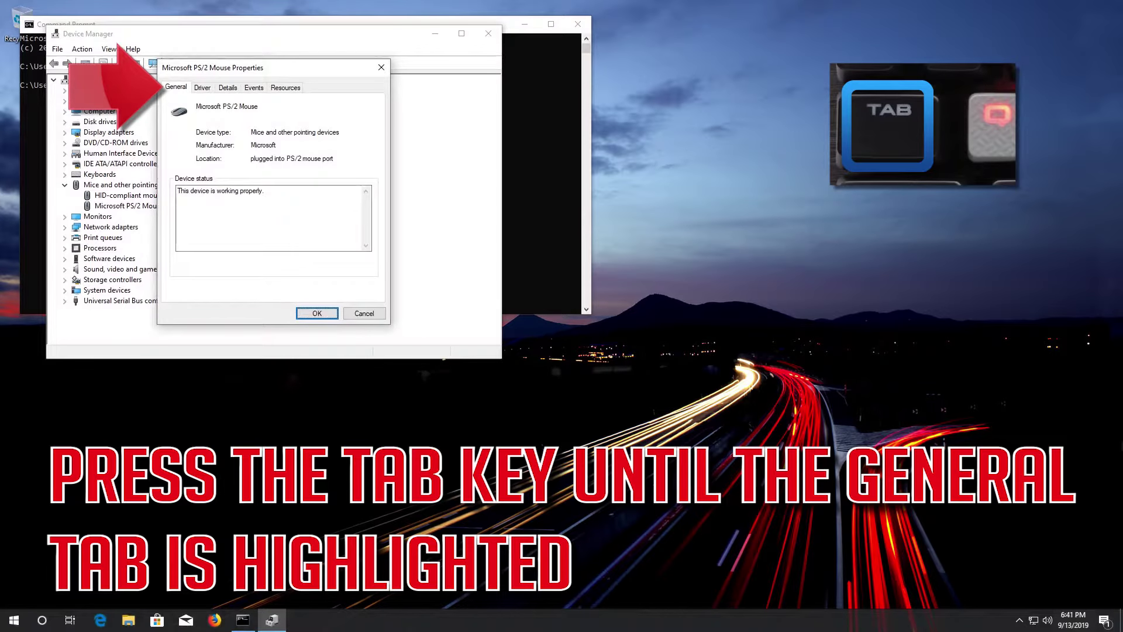
{"action": "key", "text": "Tab"}
{"action": "key", "text": "Tab"}
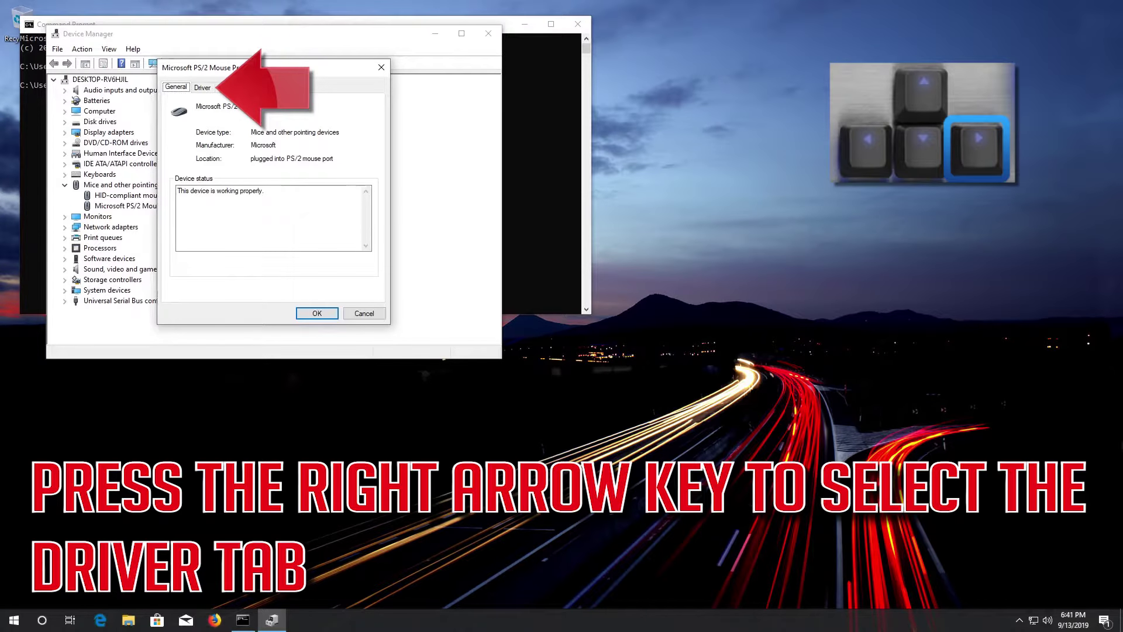
{"action": "key", "text": "Right"}
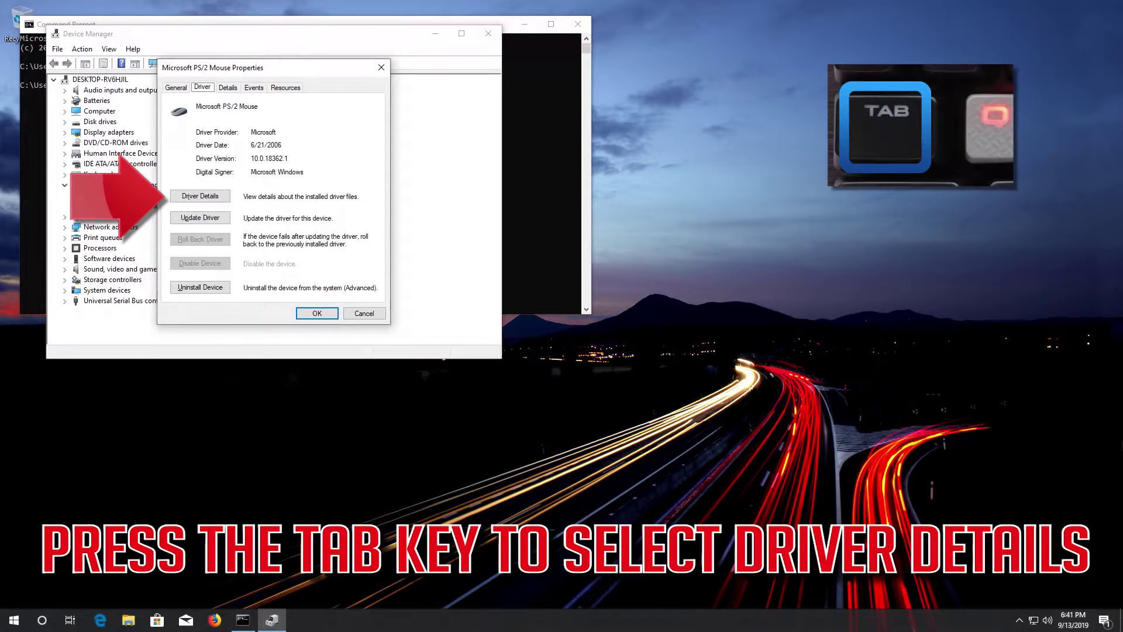
{"action": "key", "text": "Tab"}
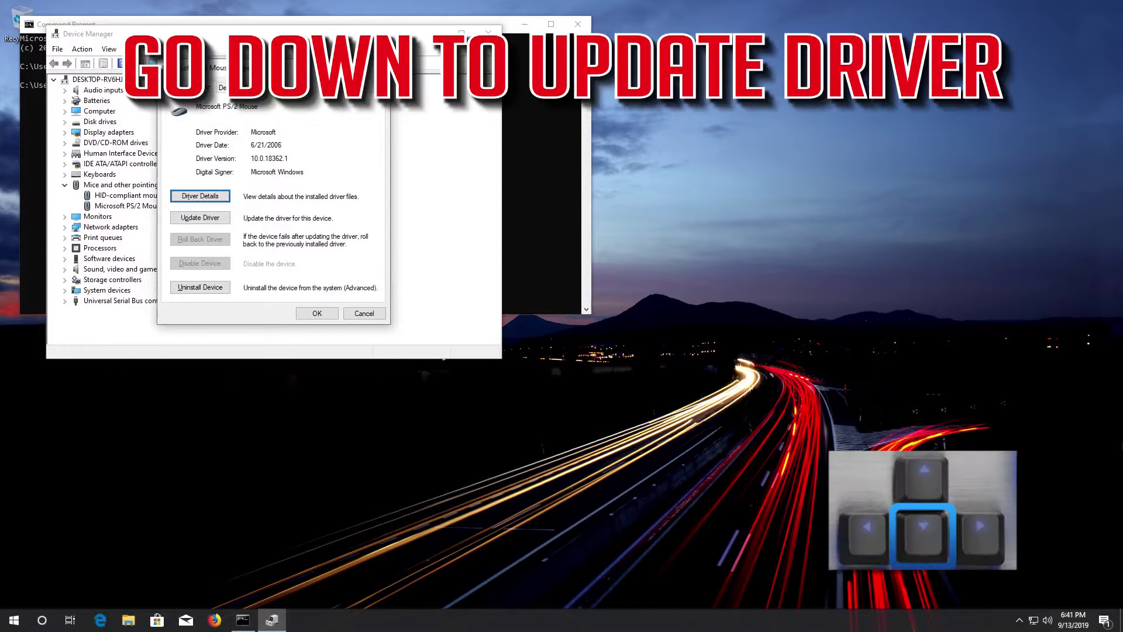
{"action": "key", "text": "Down"}
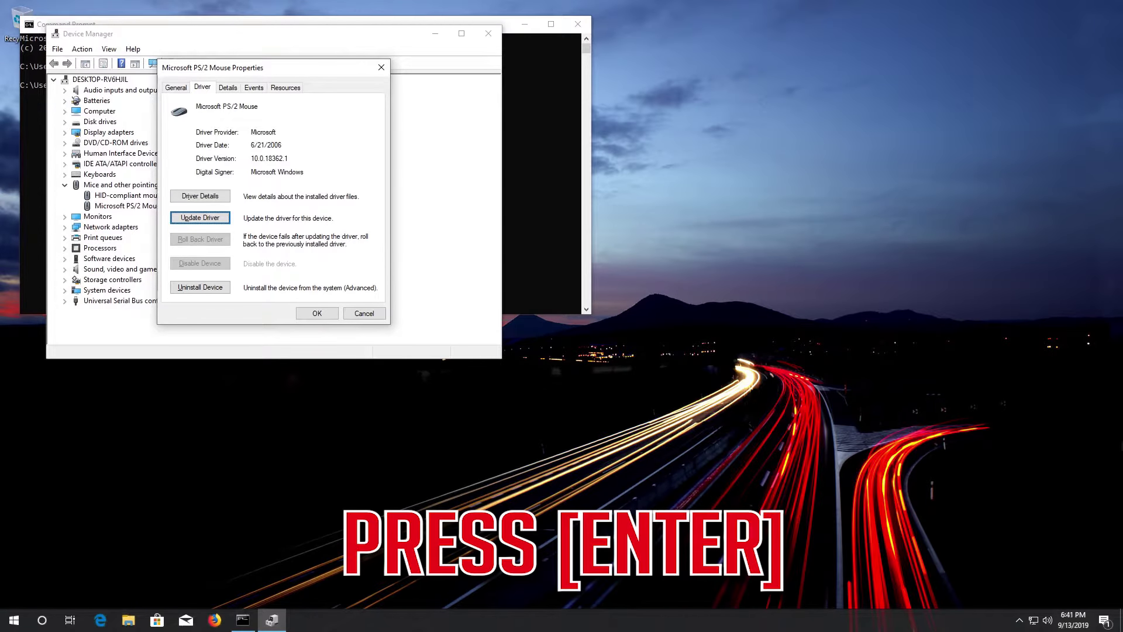
{"action": "key", "text": "Return"}
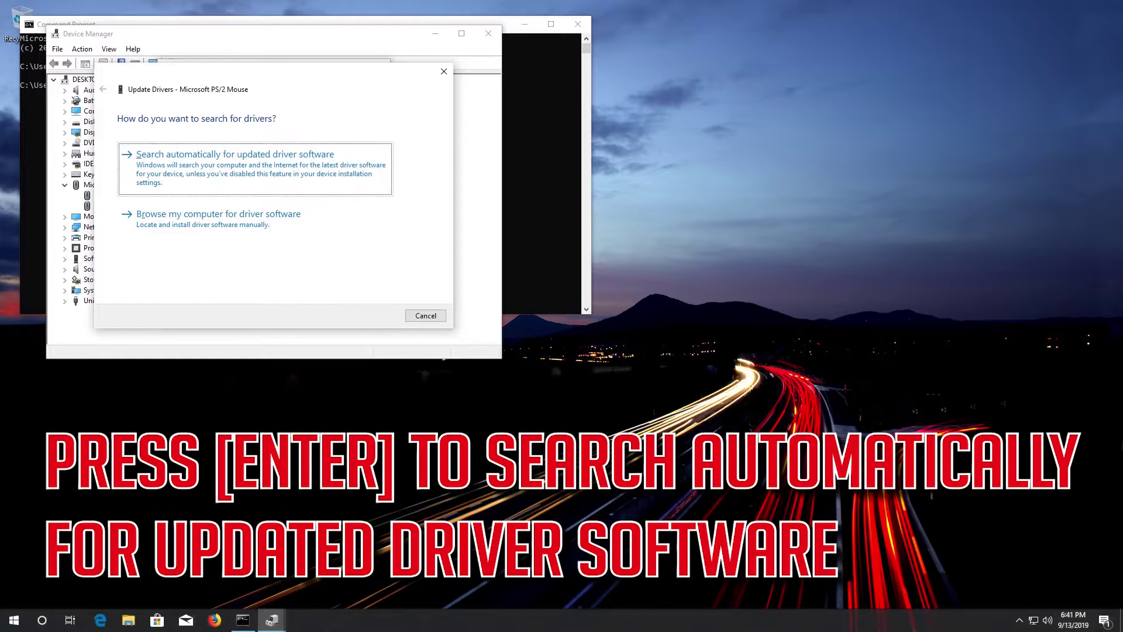
Search automatically for updated driver software, returning to driver version 10.0.18362.1
{"action": "key", "text": "Return"}
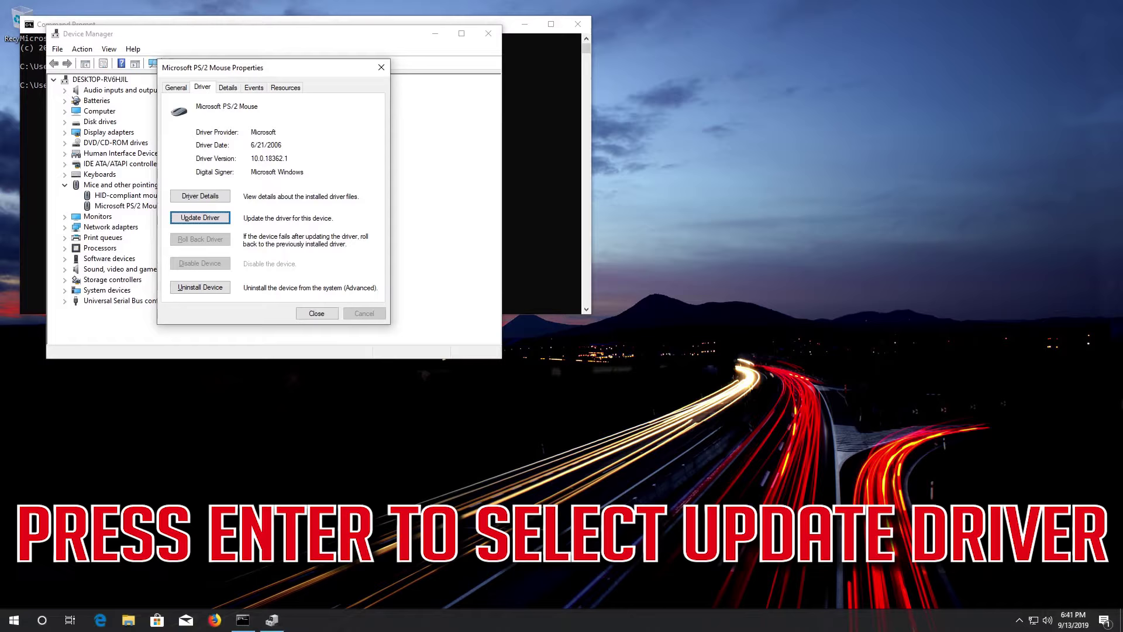
Restart Update Driver and choose 'Browse my computer for driver software'
{"action": "key", "text": "Return"}
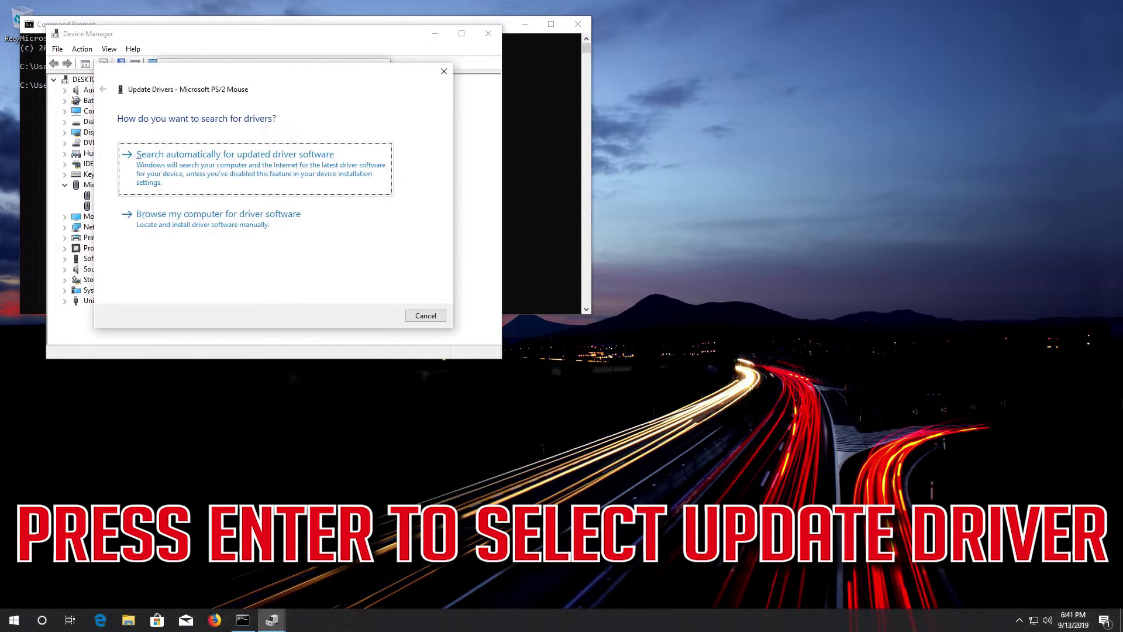
{"action": "key", "text": "Tab"}
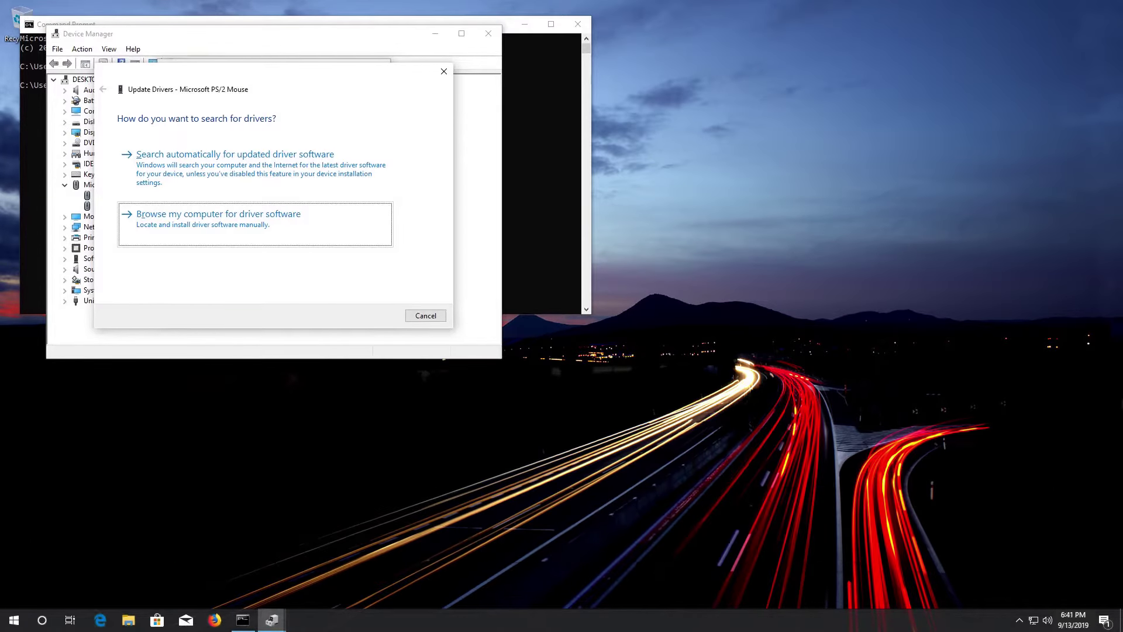
{"action": "key", "text": "Return"}
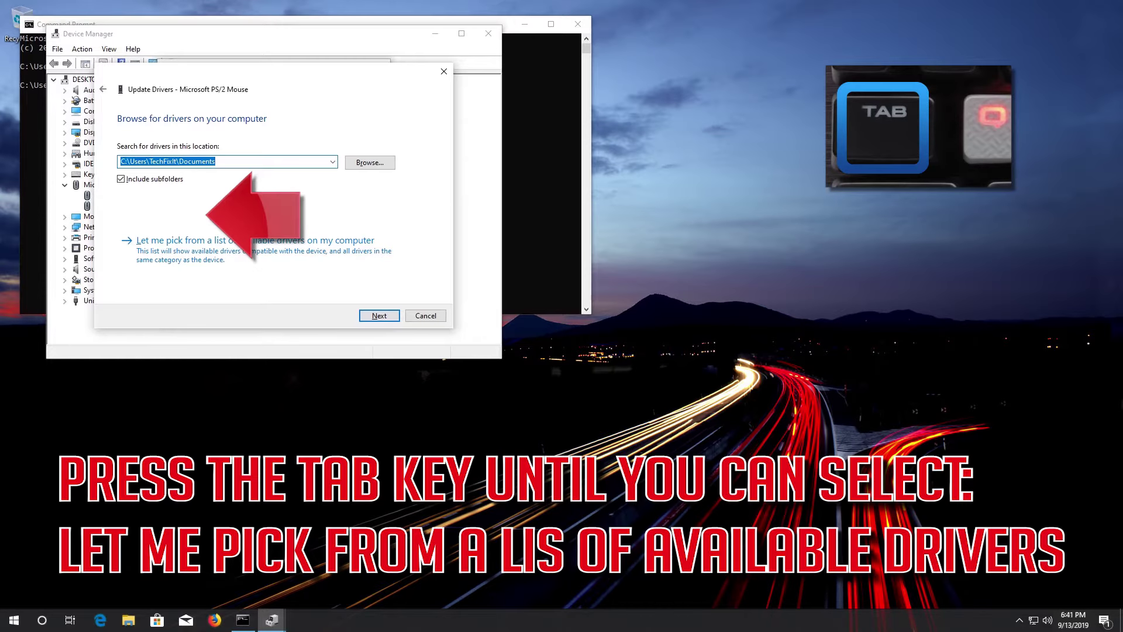
{"action": "key", "text": "Tab"}
{"action": "key", "text": "Tab"}
{"action": "key", "text": "Tab"}
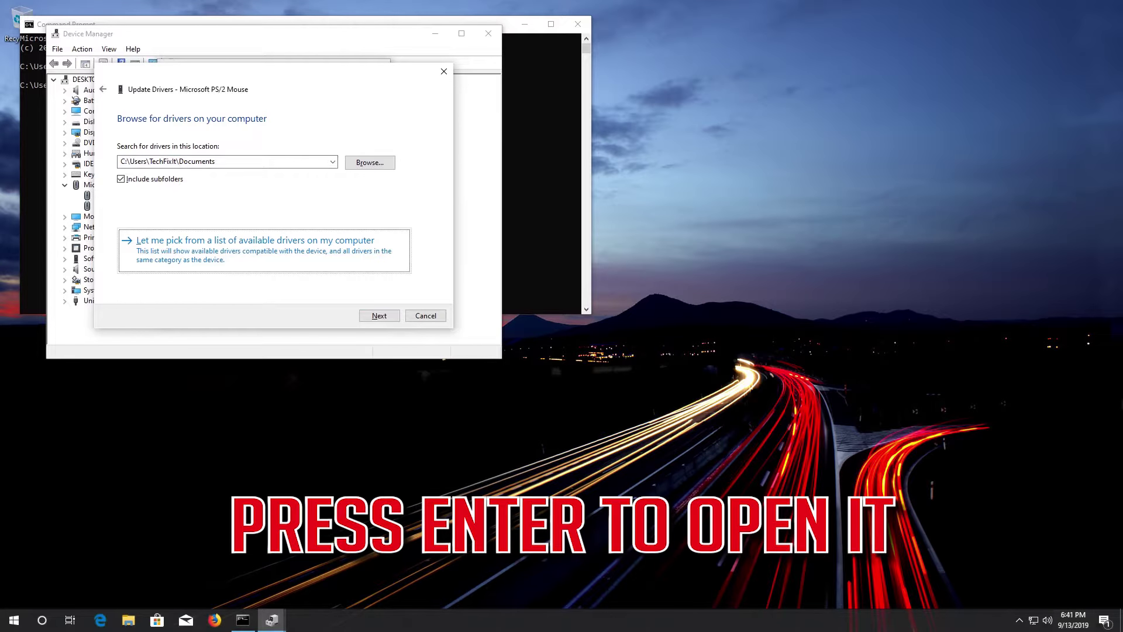
Pick Microsoft PS/2 Mouse from the compatible hardware list and install it
{"action": "key", "text": "Return"}
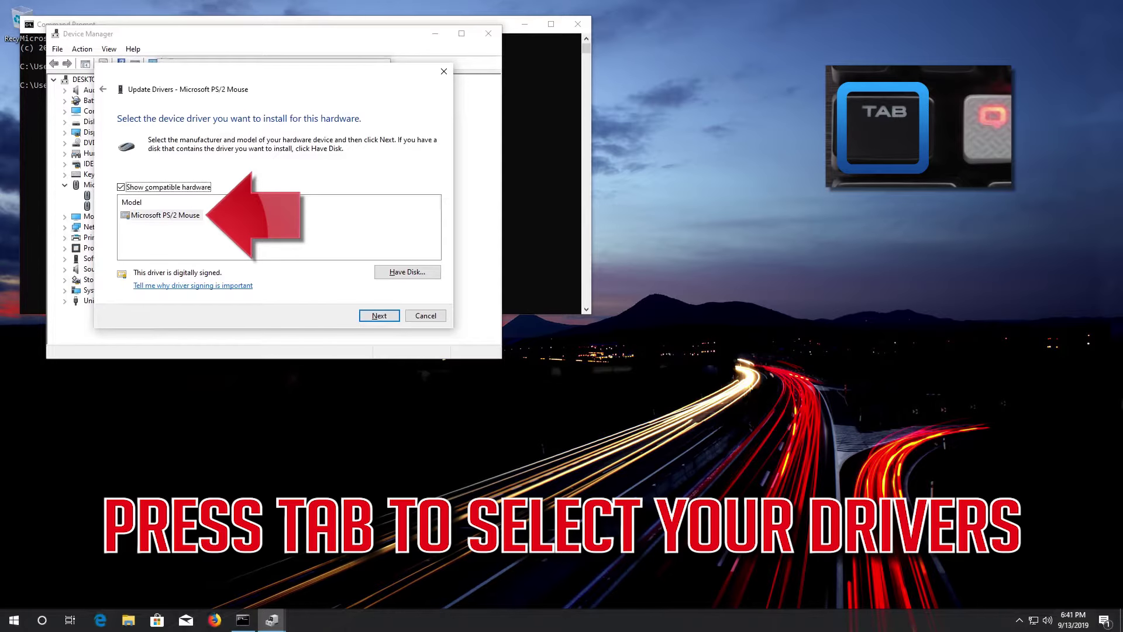
{"action": "key", "text": "Tab"}
{"action": "key", "text": "Tab"}
{"action": "key", "text": "Tab"}
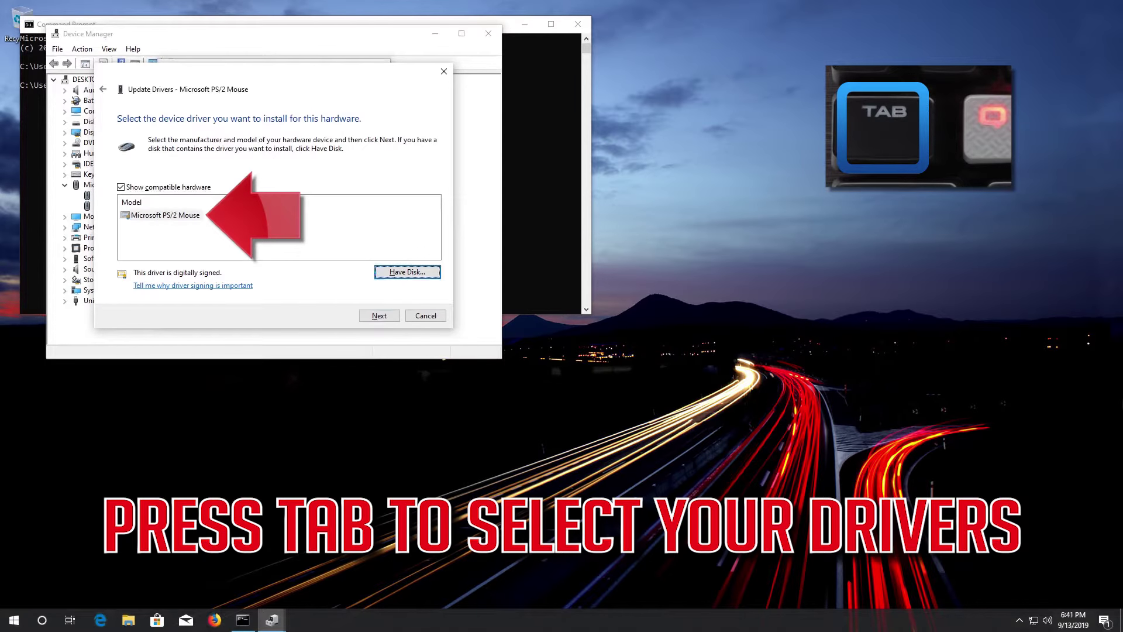
{"action": "key", "text": "Tab"}
{"action": "key", "text": "Tab"}
{"action": "key", "text": "Tab"}
{"action": "key", "text": "Tab"}
{"action": "key", "text": "Tab"}
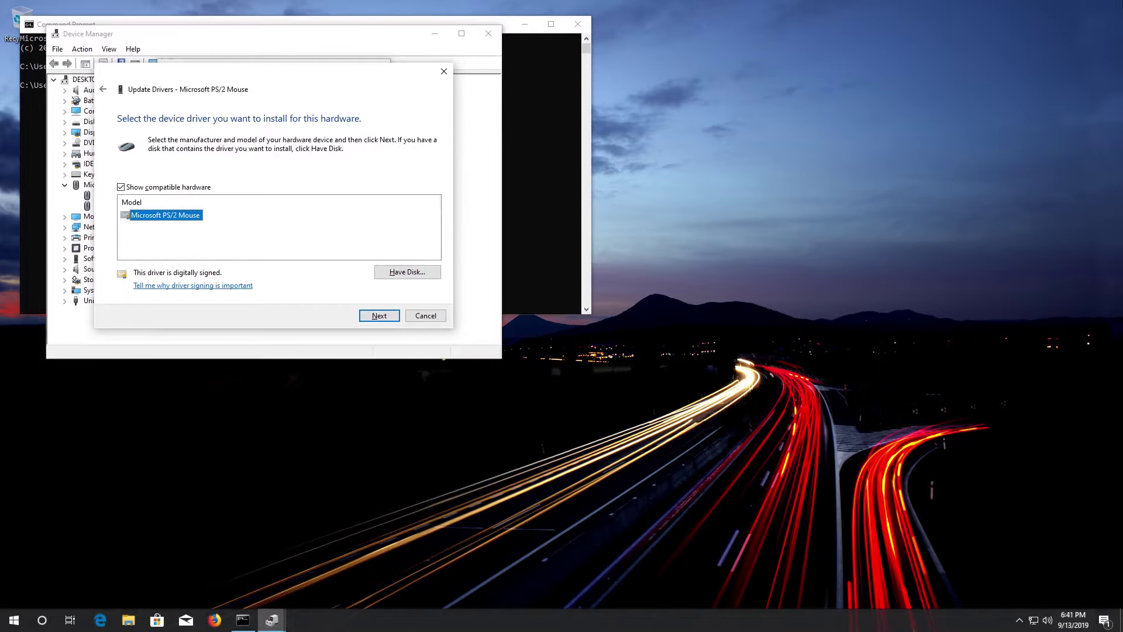
{"action": "key", "text": "Return"}
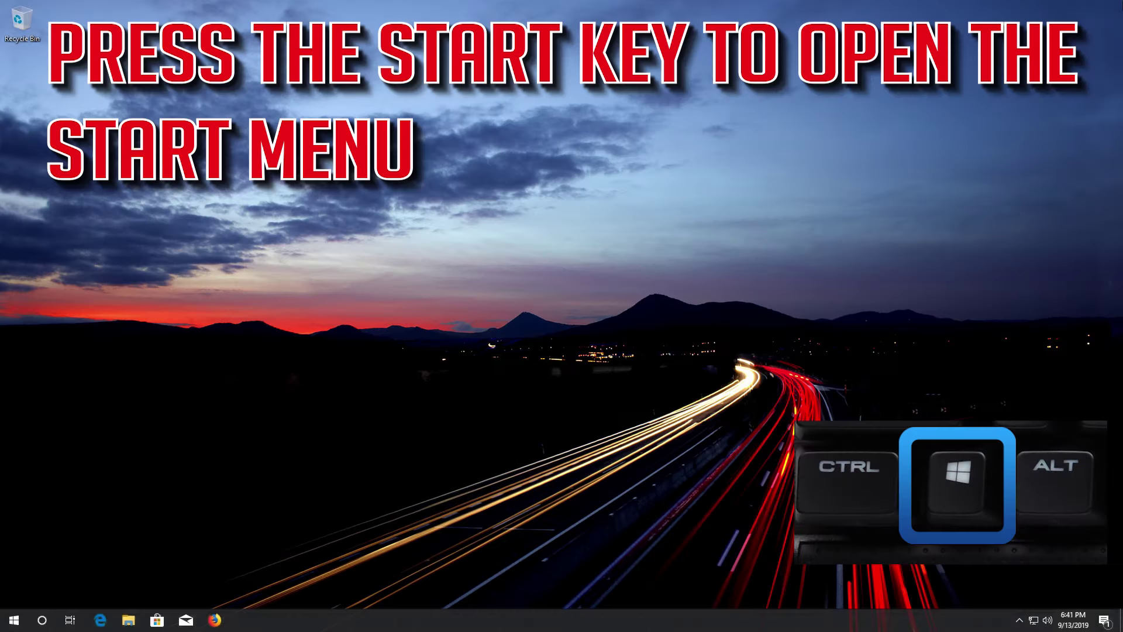
Launch Windows Settings from the Start menu's left rail
{"action": "key", "text": "super"}
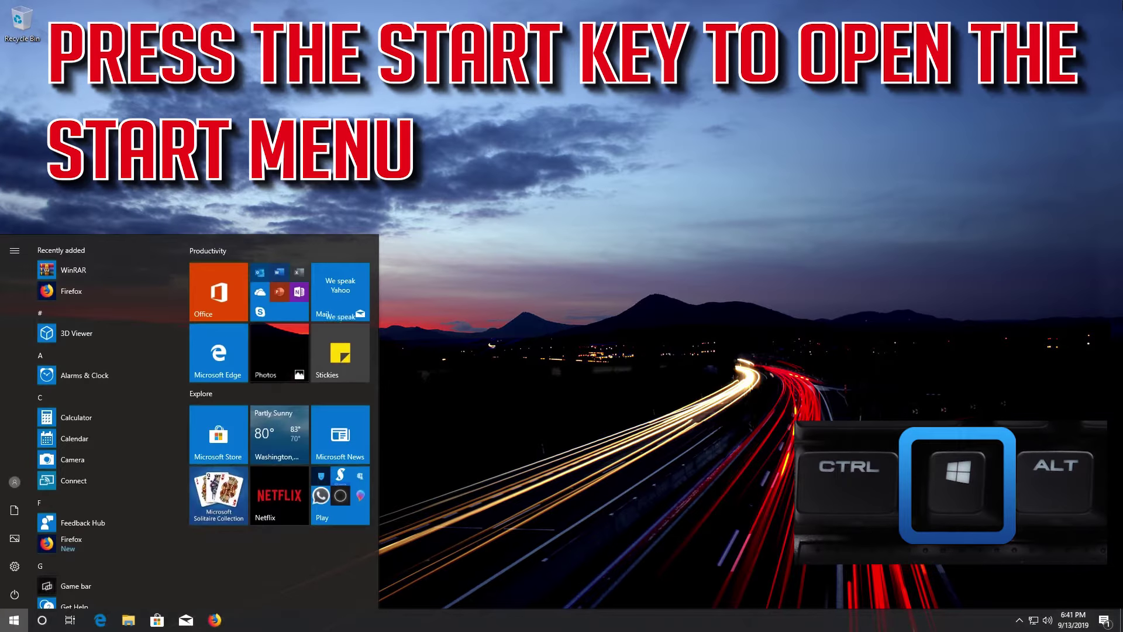
{"action": "key", "text": "Tab"}
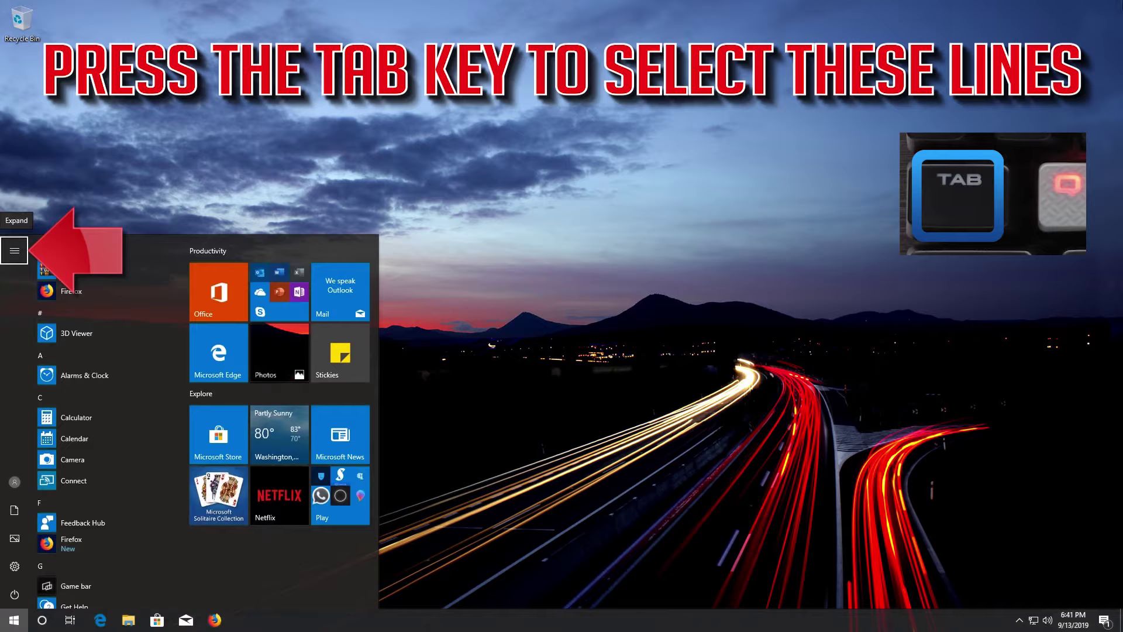
{"action": "key", "text": "Down"}
{"action": "key", "text": "Down"}
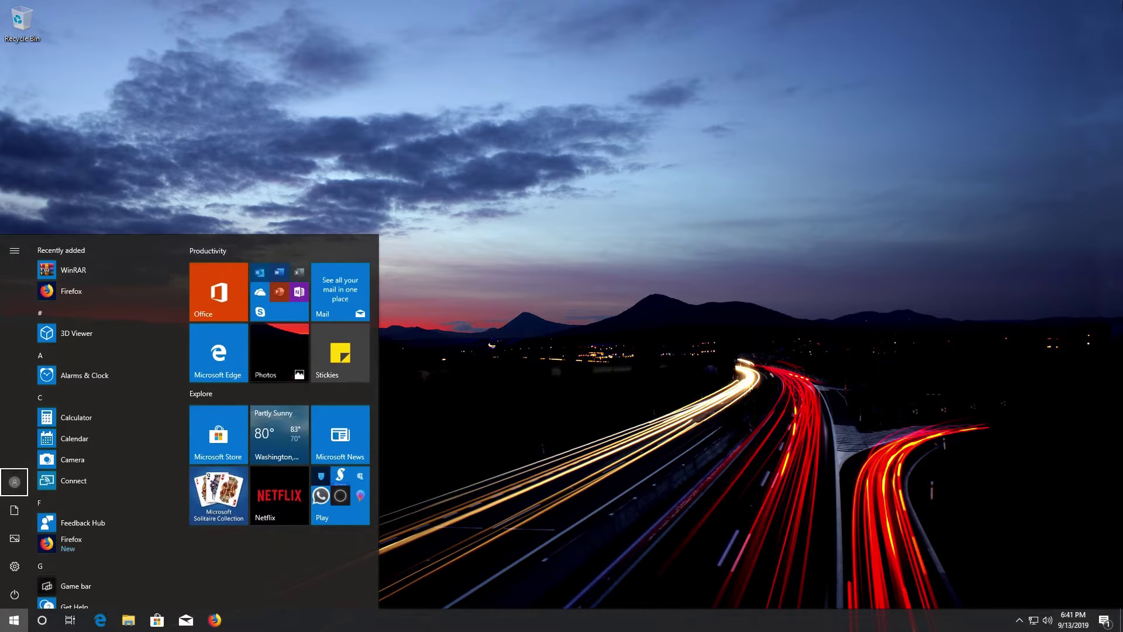
{"action": "key", "text": "Down"}
{"action": "key", "text": "Down"}
{"action": "key", "text": "Down"}
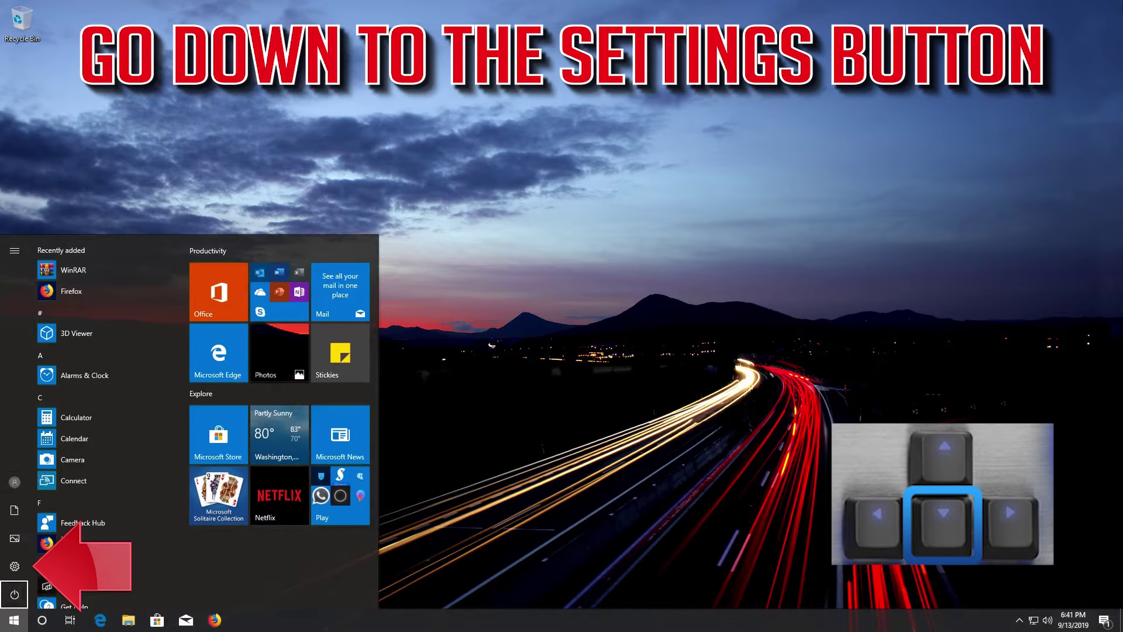
{"action": "key", "text": "Up"}
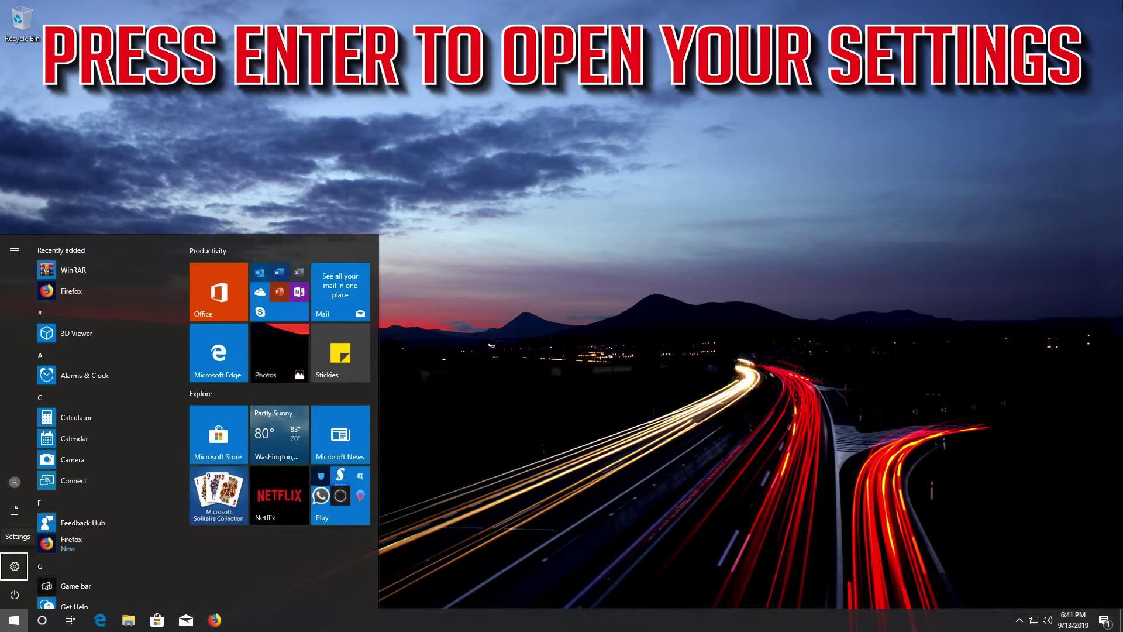
{"action": "key", "text": "Return"}
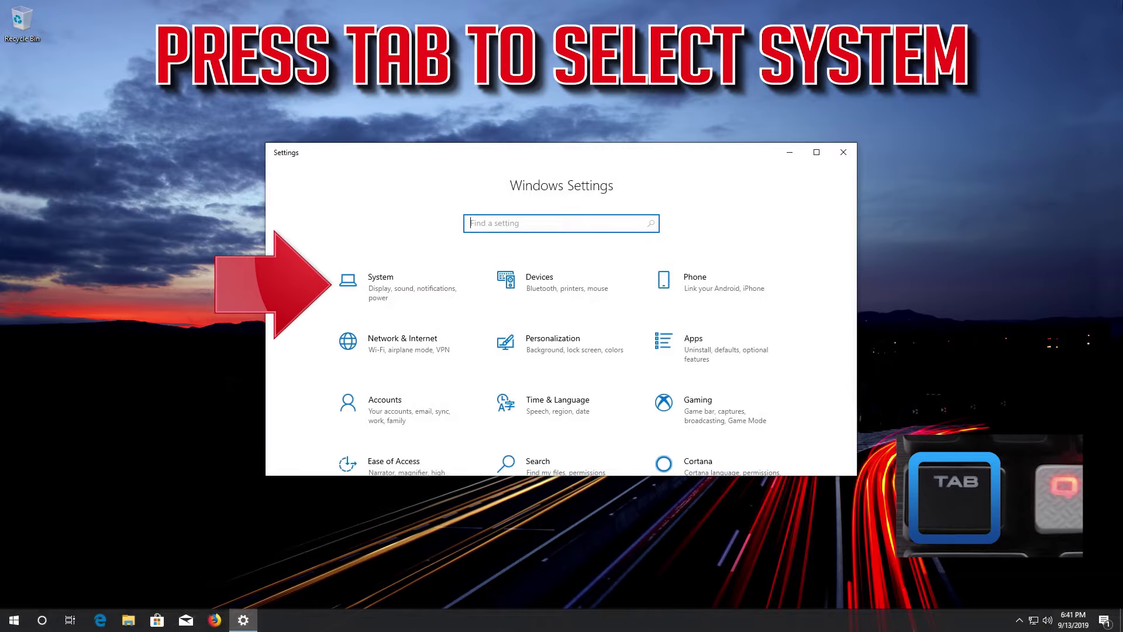
Go to the Update & Security category, showing the Windows Update page
{"action": "key", "text": "Tab"}
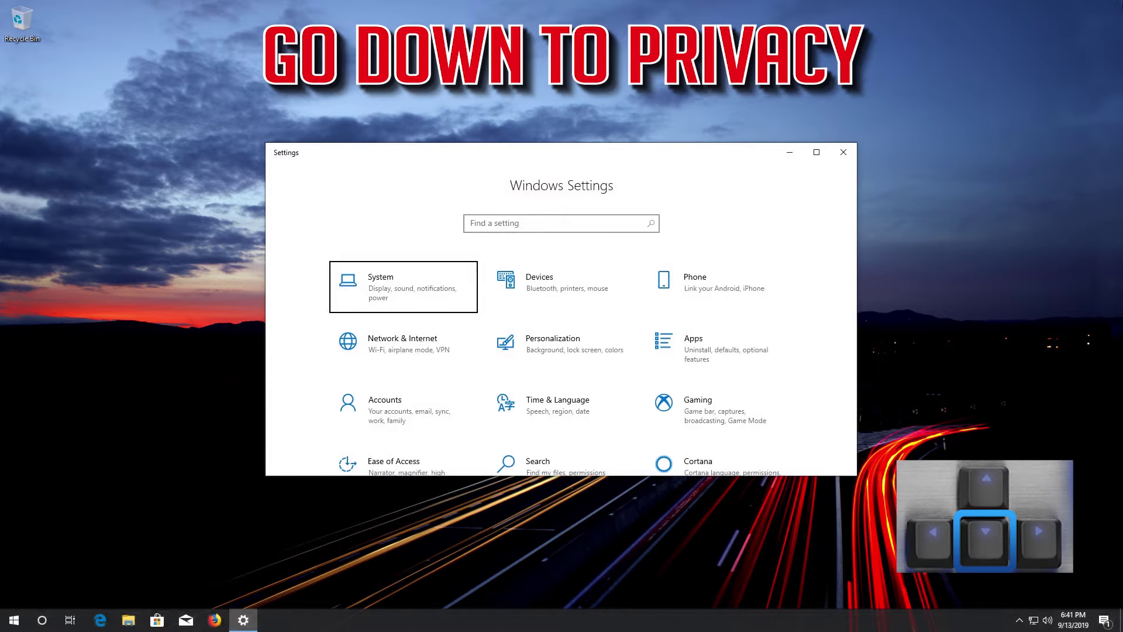
{"action": "key", "text": "Down"}
{"action": "key", "text": "Down"}
{"action": "key", "text": "Down"}
{"action": "key", "text": "Down"}
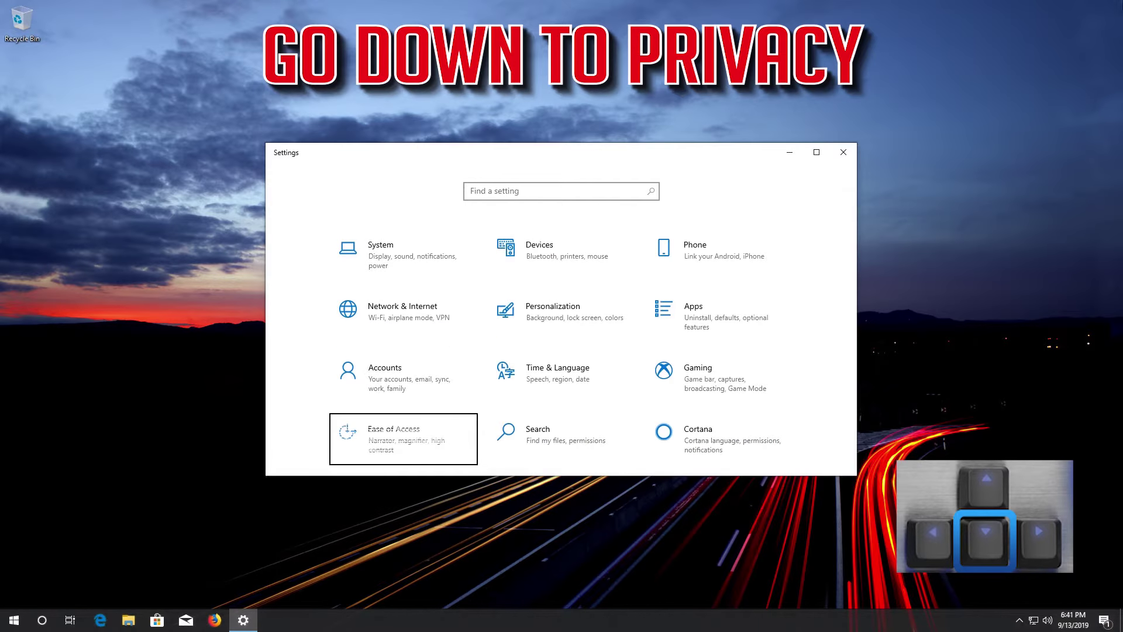
{"action": "key", "text": "Right"}
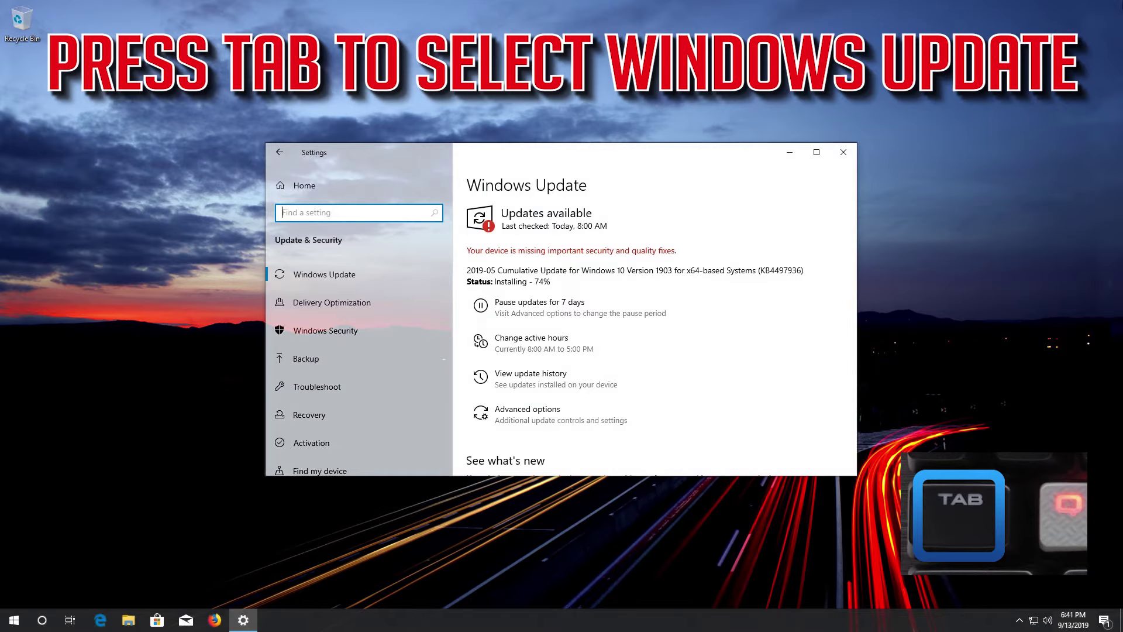
Select Recovery in the Update & Security sections to show Reset this PC
{"action": "key", "text": "Tab"}
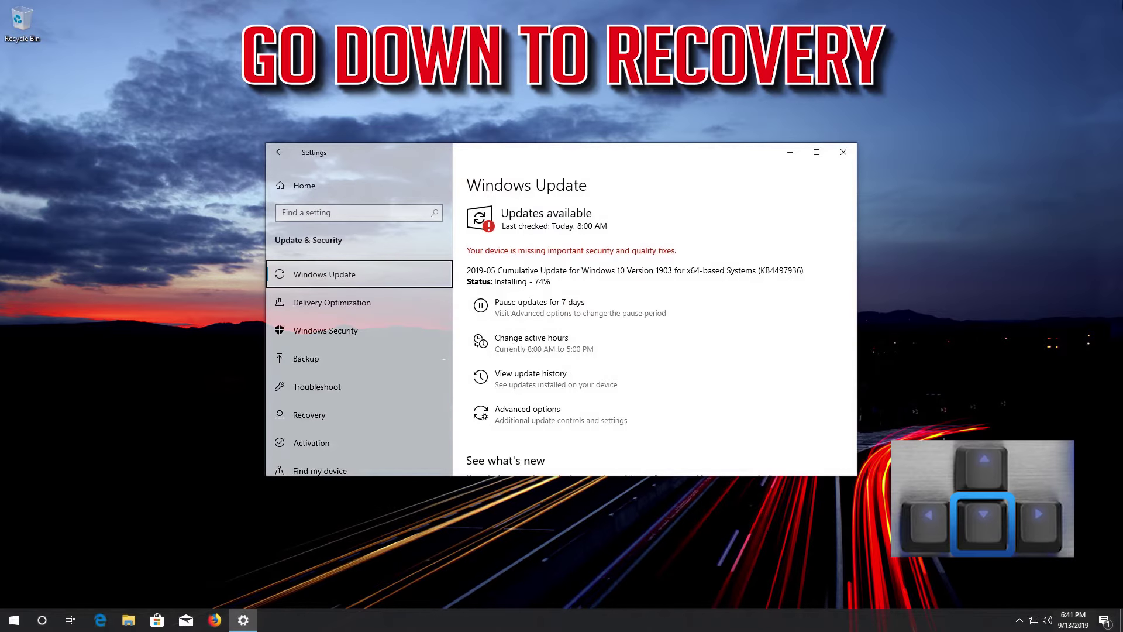
{"action": "key", "text": "Down"}
{"action": "key", "text": "Down"}
{"action": "key", "text": "Down"}
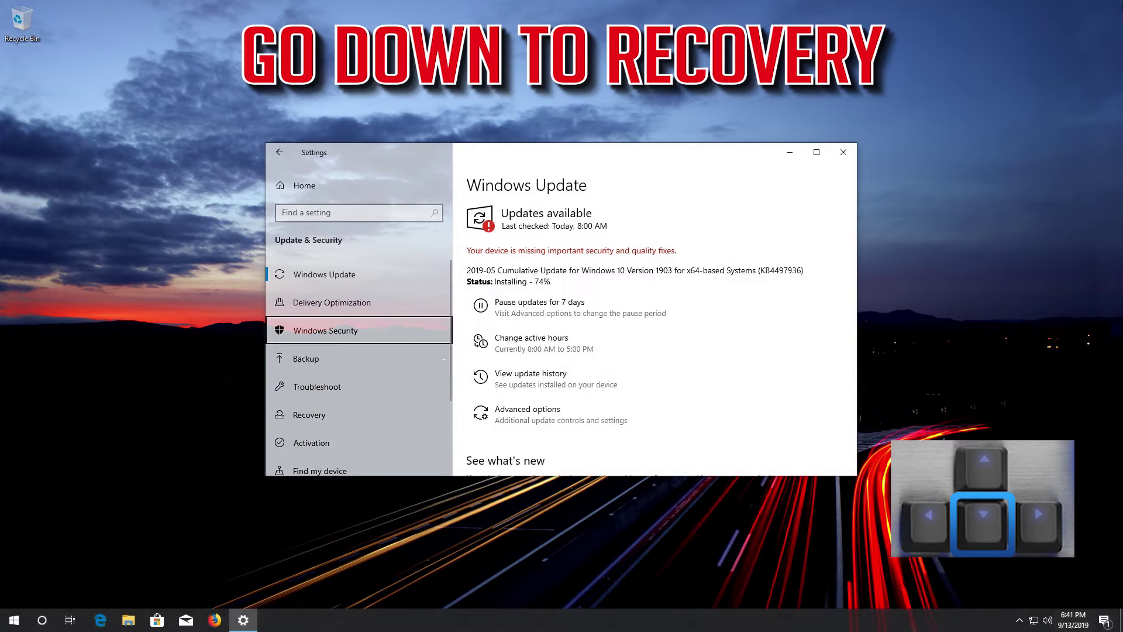
{"action": "key", "text": "Down"}
{"action": "key", "text": "Down"}
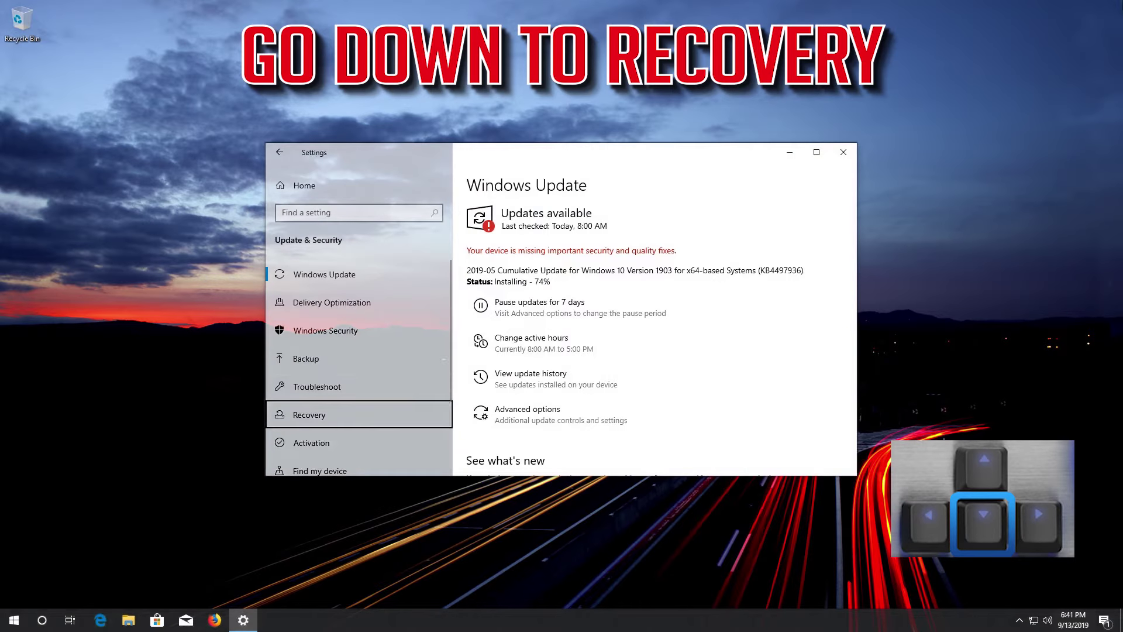
{"action": "key", "text": "Return"}
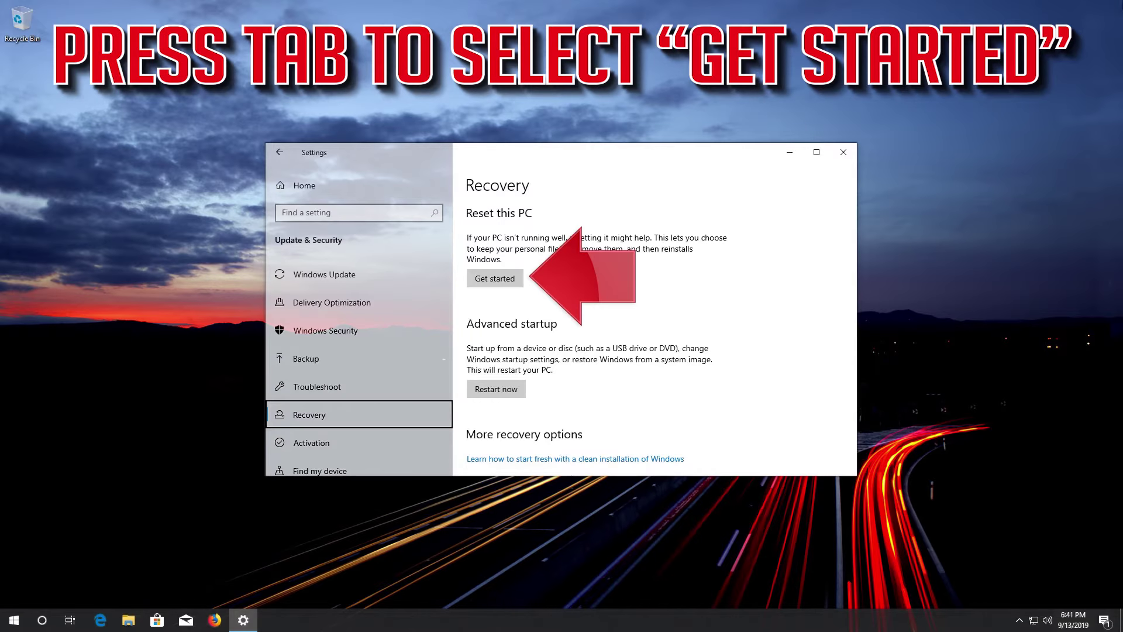
Start Reset this PC from Settings and choose the Keep my files option
{"action": "key", "text": "Tab"}
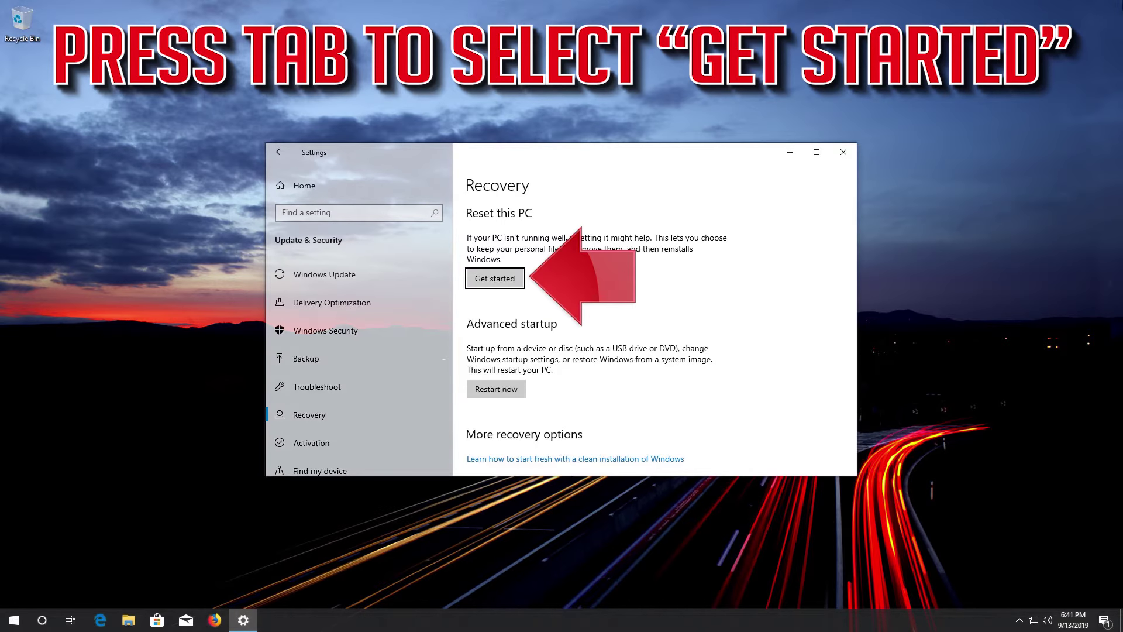
{"action": "key", "text": "Return"}
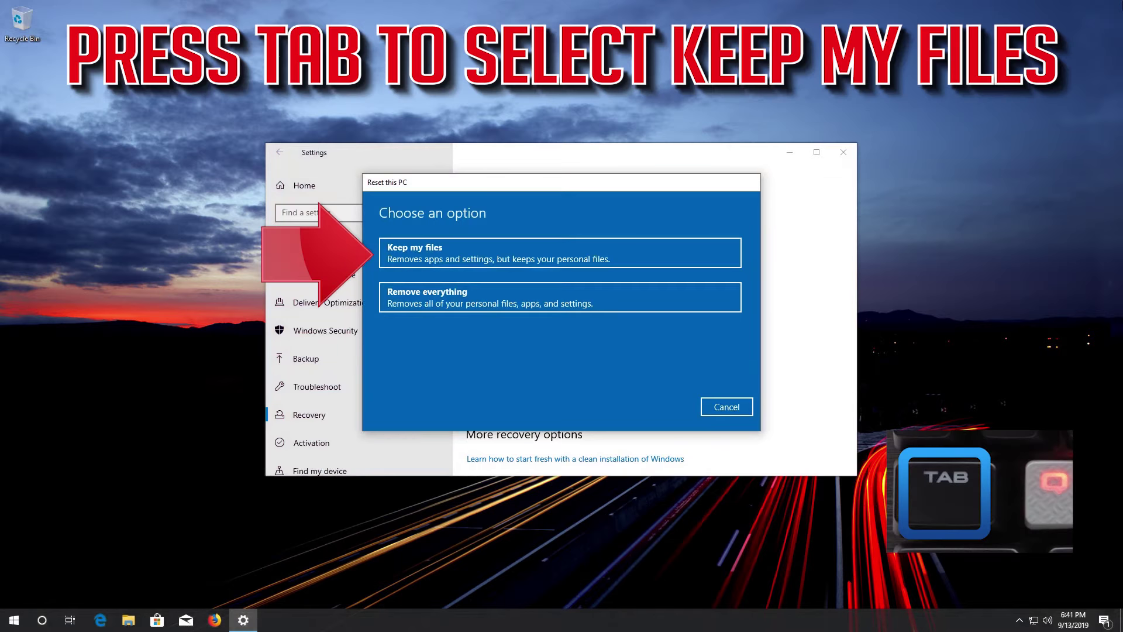
{"action": "key", "text": "Tab"}
{"action": "key", "text": "Tab"}
{"action": "key", "text": "Tab"}
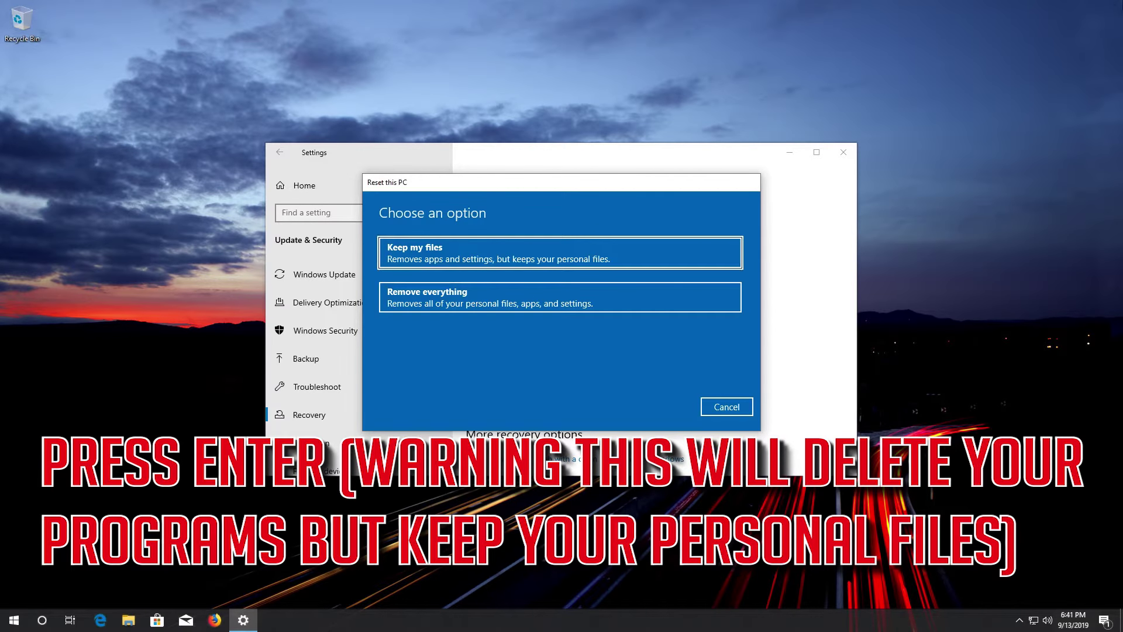
{"action": "key", "text": "Return"}
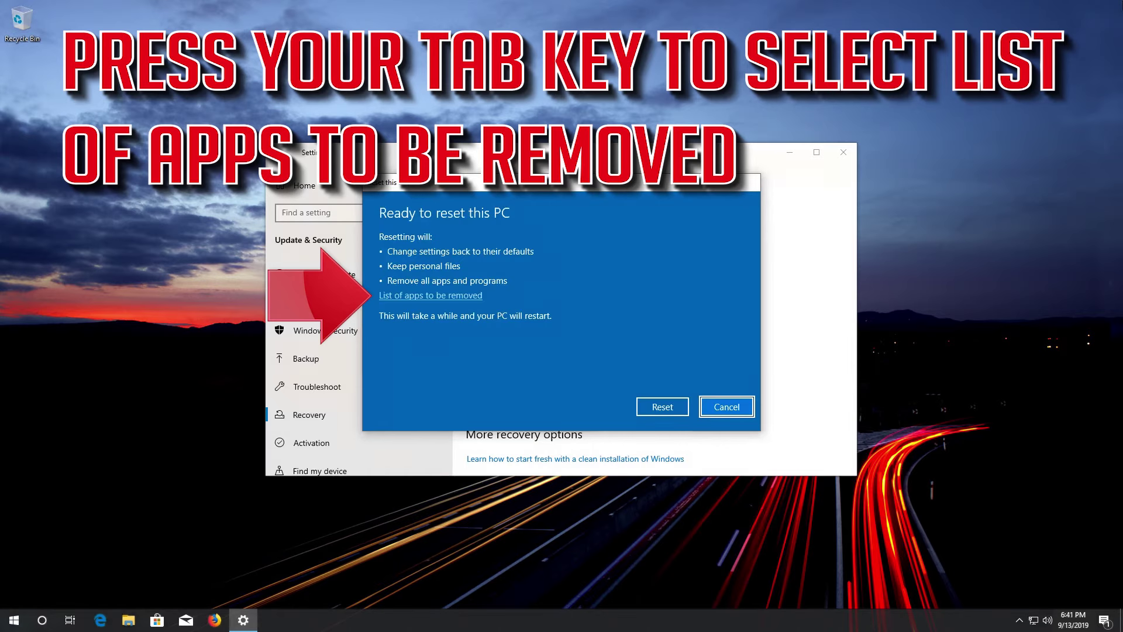
Check the apps the reset will remove, such as Firefox and WinRAR, then focus the Reset button
{"action": "key", "text": "Tab"}
{"action": "key", "text": "Tab"}
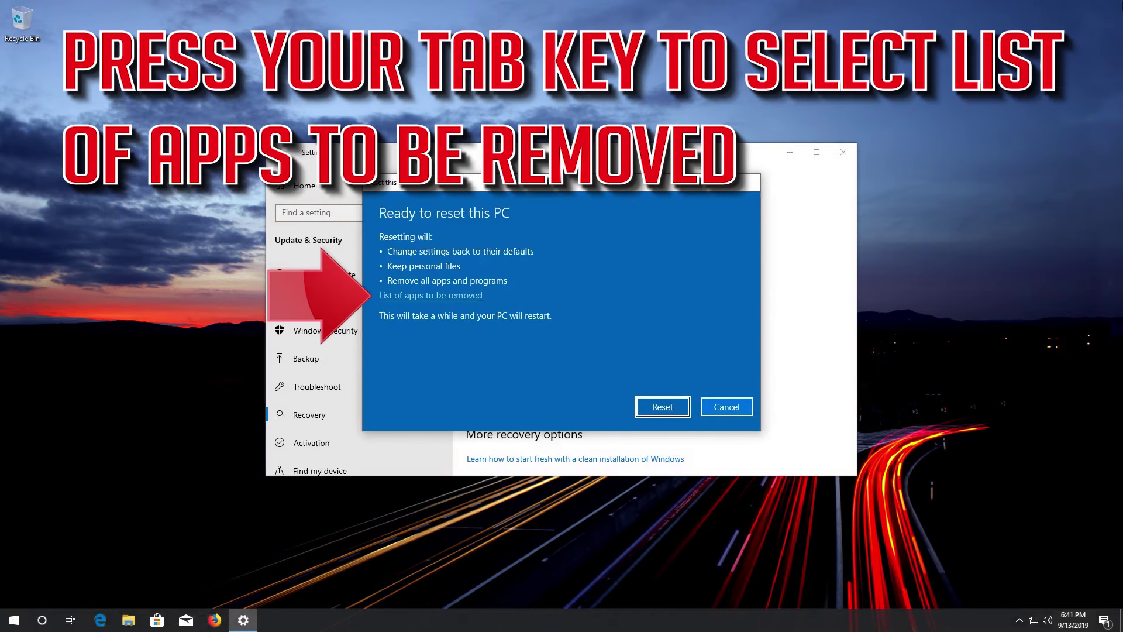
{"action": "key", "text": "Tab"}
{"action": "key", "text": "Tab"}
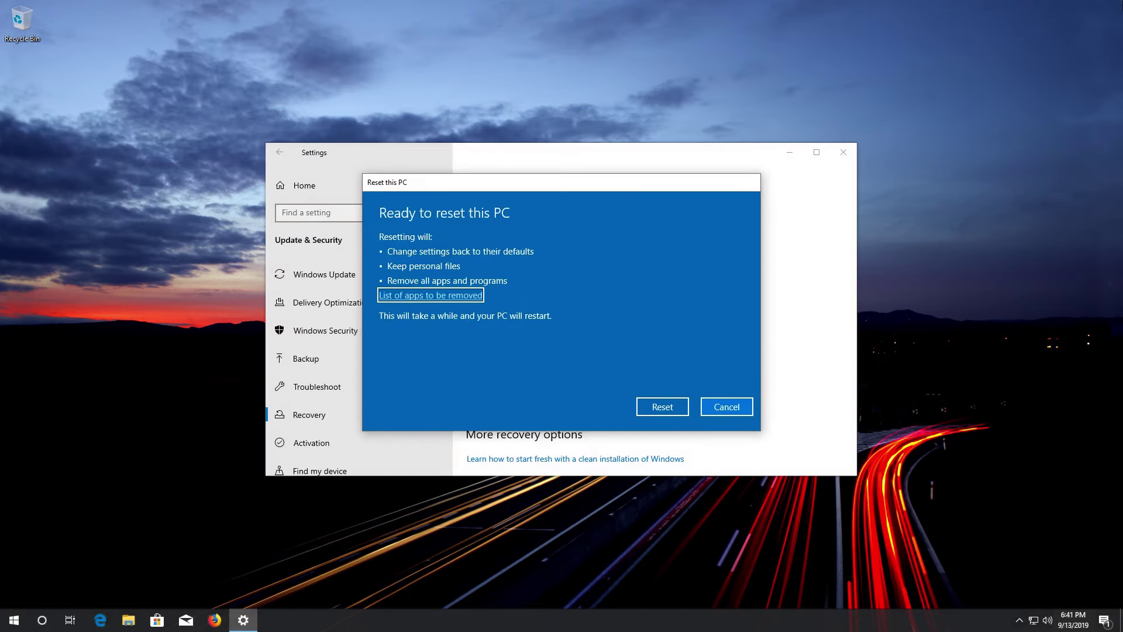
{"action": "key", "text": "Return"}
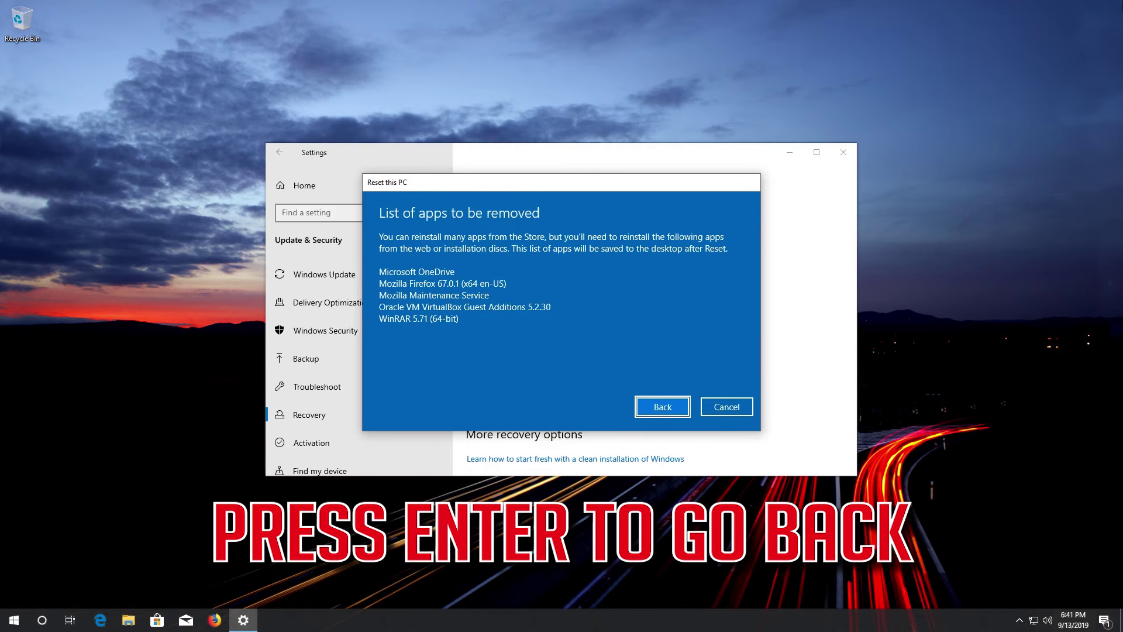
{"action": "key", "text": "Return"}
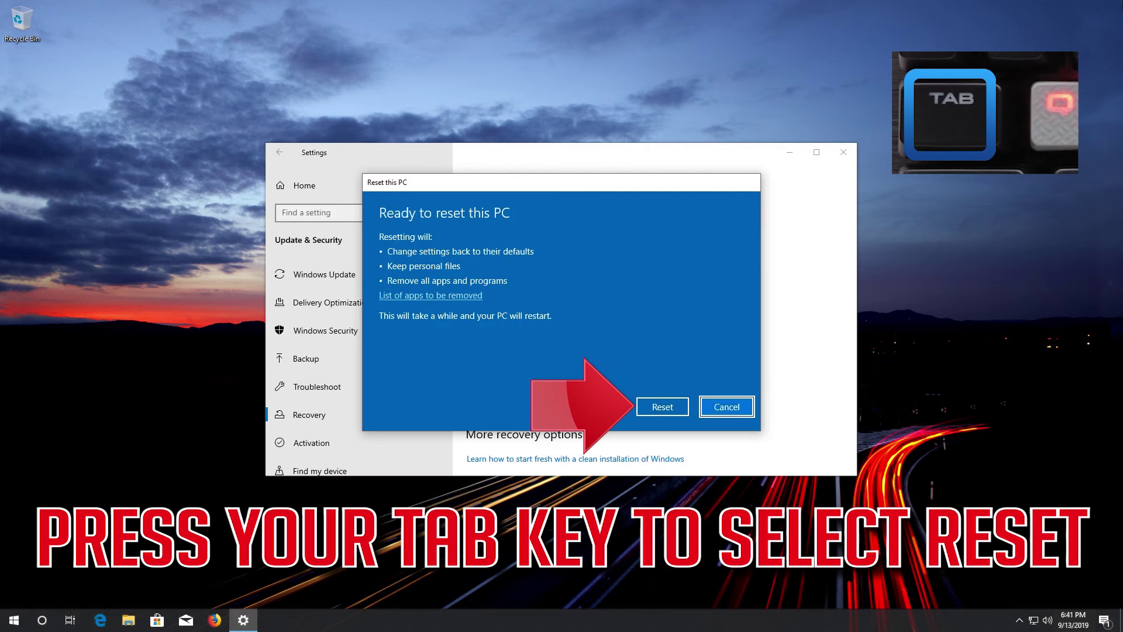
{"action": "key", "text": "Tab"}
{"action": "key", "text": "Tab"}
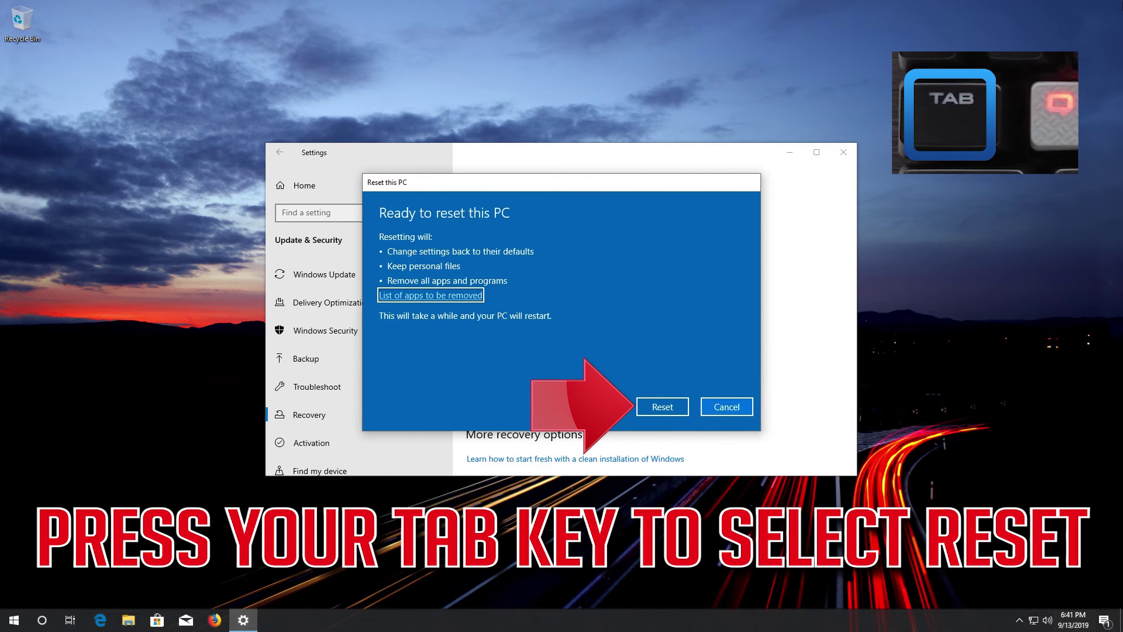